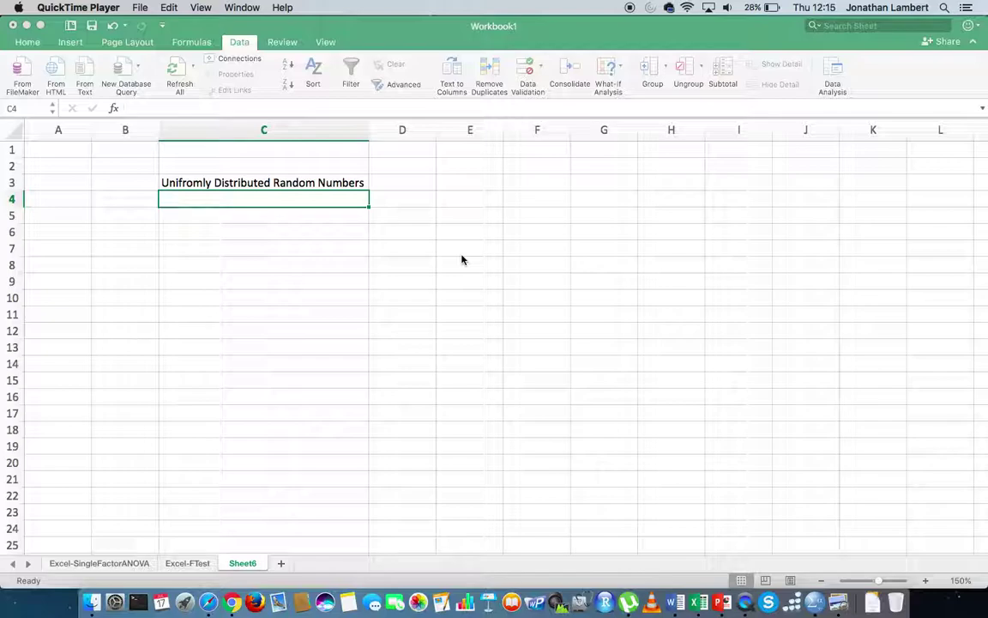
Fix the misplaced 'r' so the C3 heading reads 'Uniformly Distributed Random Numbers'
click(191, 187)
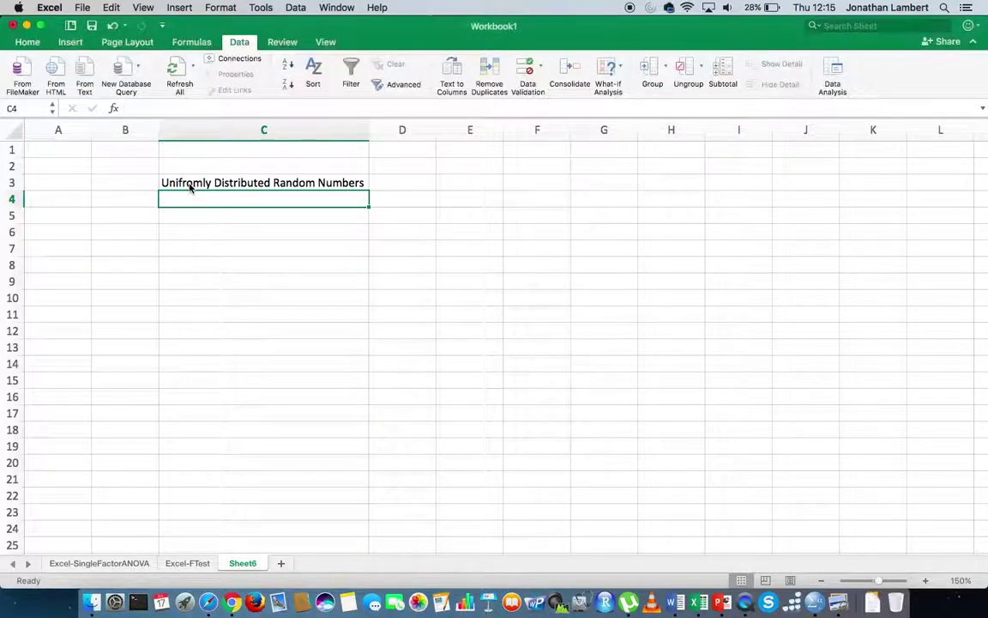
double_click(191, 184)
key(BackSpace)
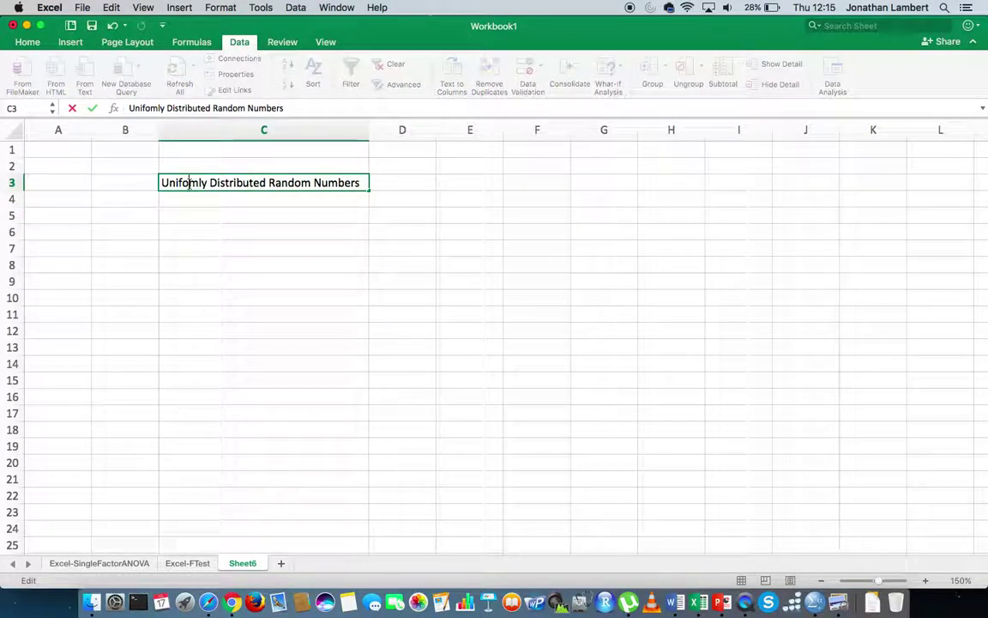
text(r)
key(Return)
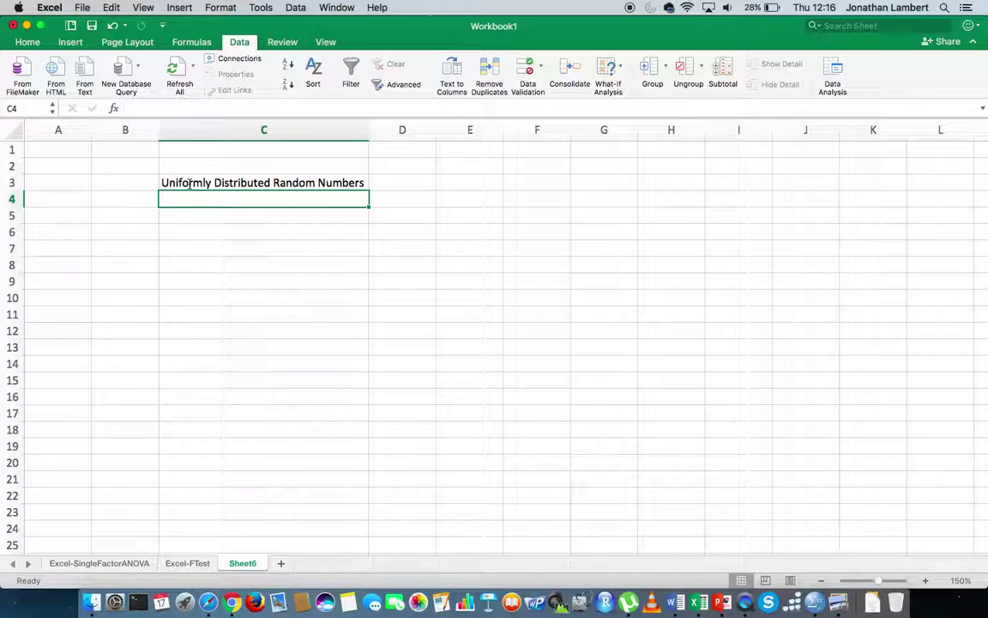
click(189, 185)
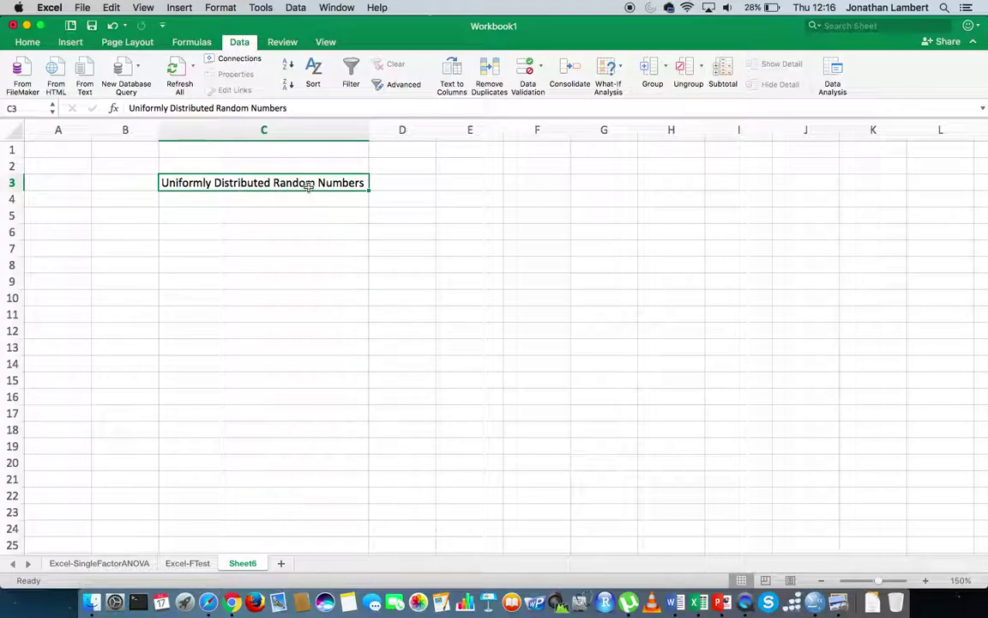
click(285, 42)
click(172, 41)
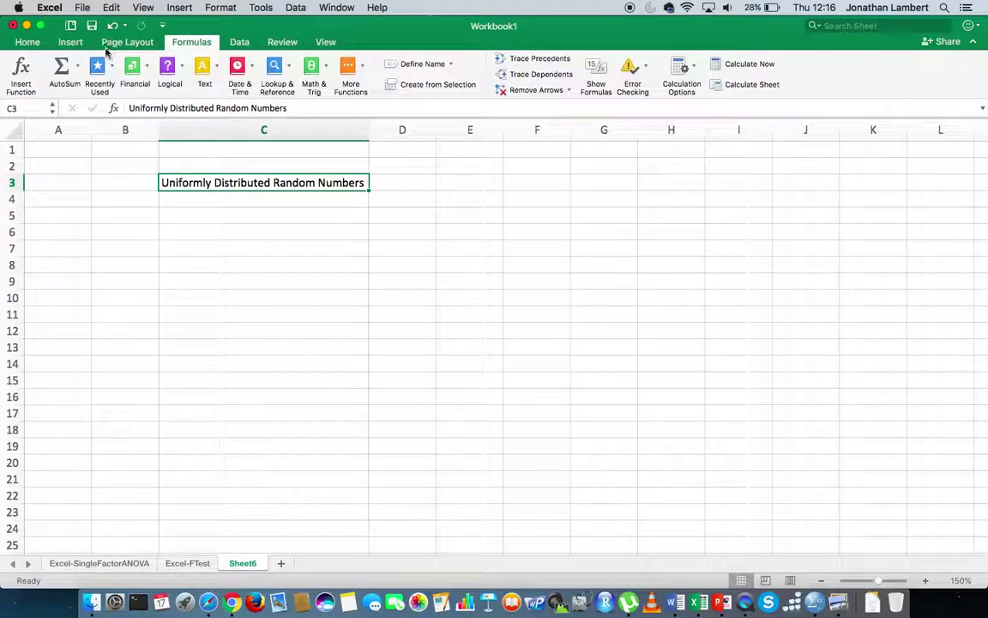
click(126, 43)
click(191, 43)
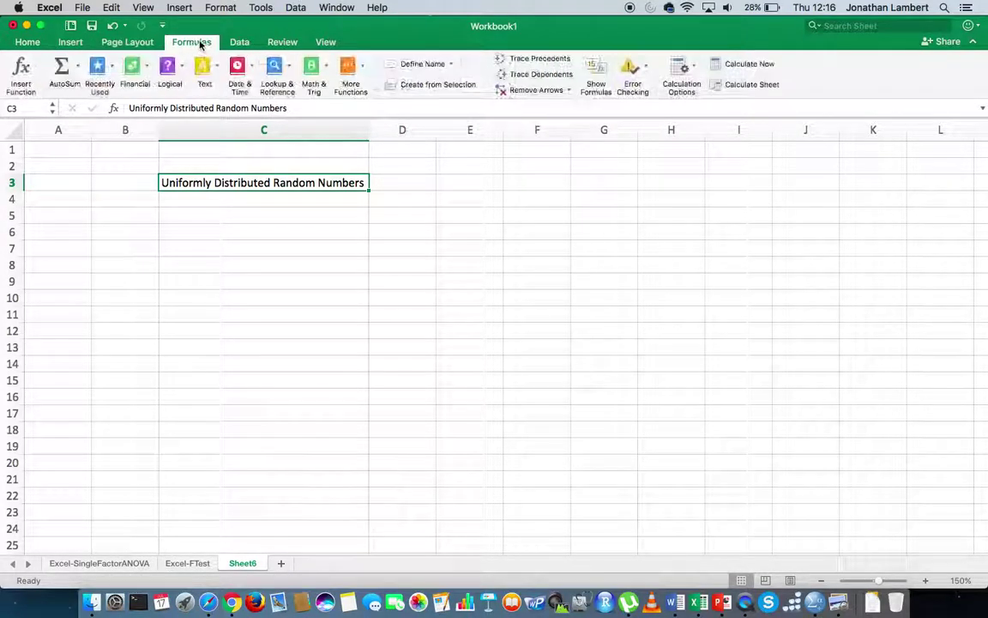
click(240, 43)
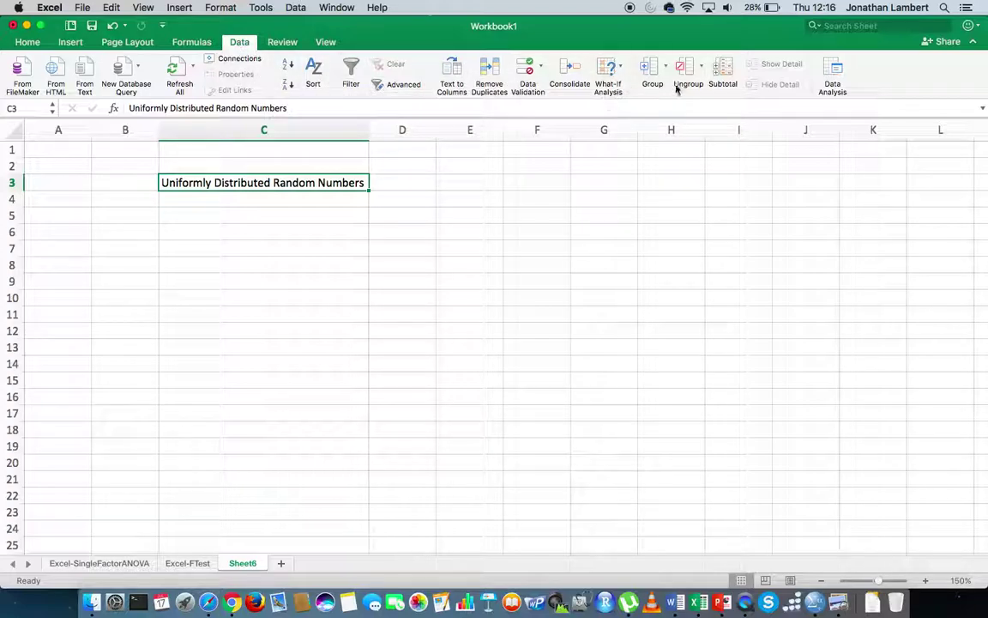
Launch the Random Number Generation tool from the Data Analysis list
click(833, 69)
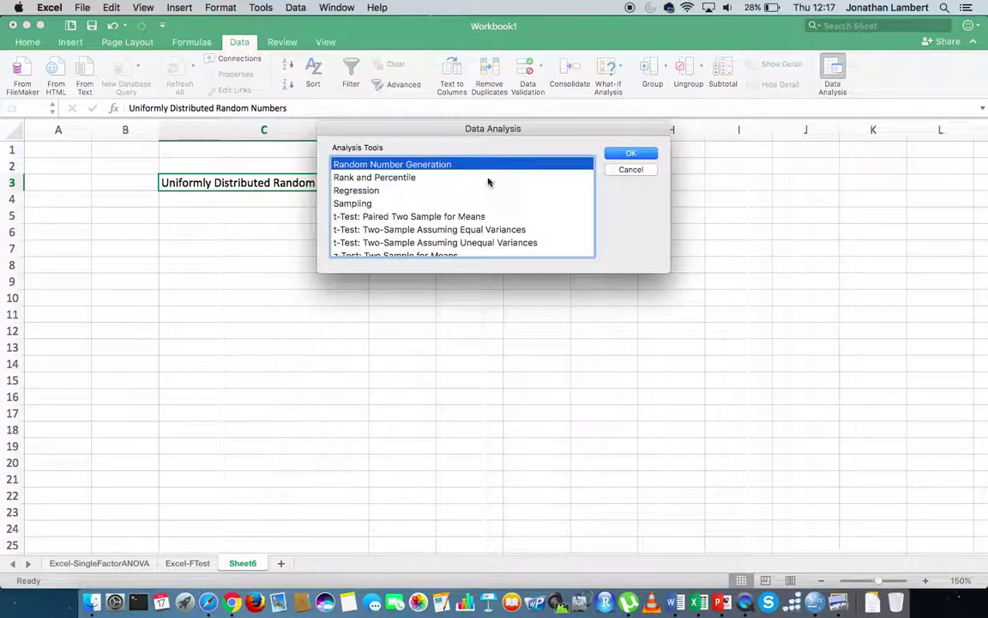
scroll(474, 190, up, 3)
scroll(474, 190, up, 8)
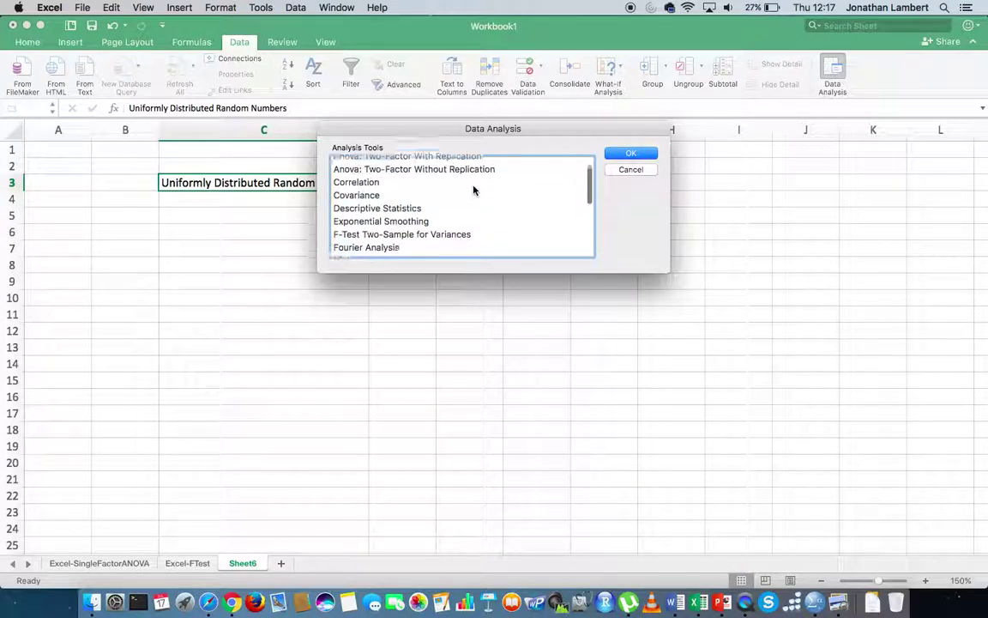
scroll(474, 190, down, 6)
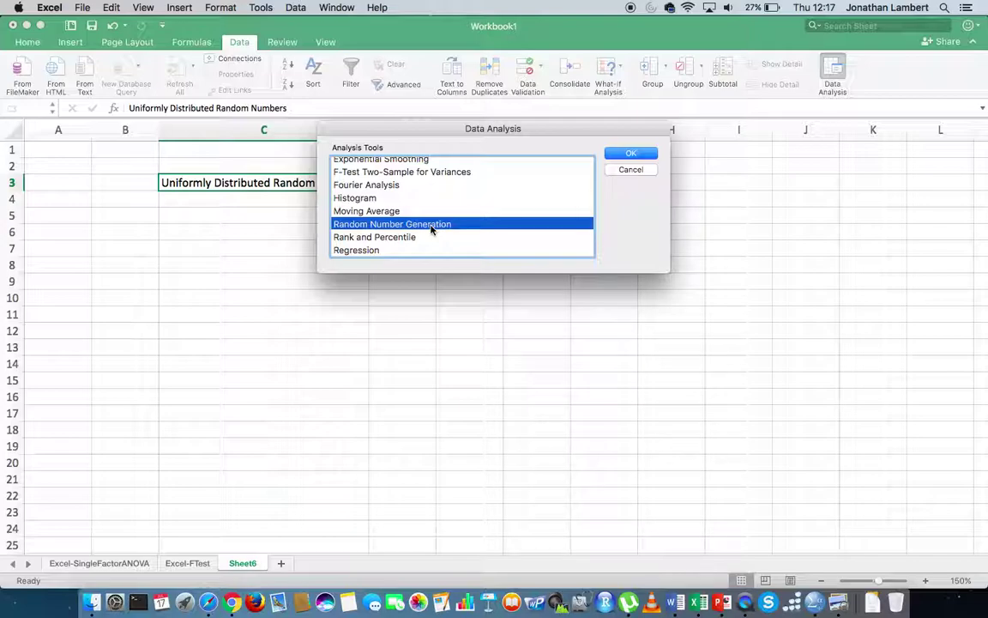
click(631, 153)
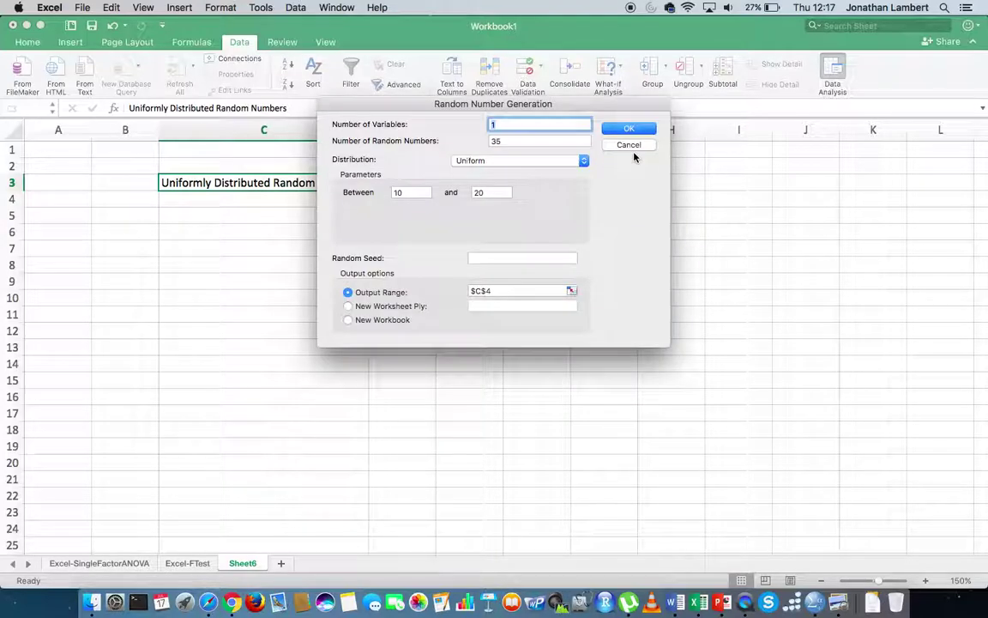
Clear the preset variable count, count of 35, bounds 10 and 20, and $C$4 output range
key(BackSpace)
click(505, 140)
key(BackSpace)
key(BackSpace)
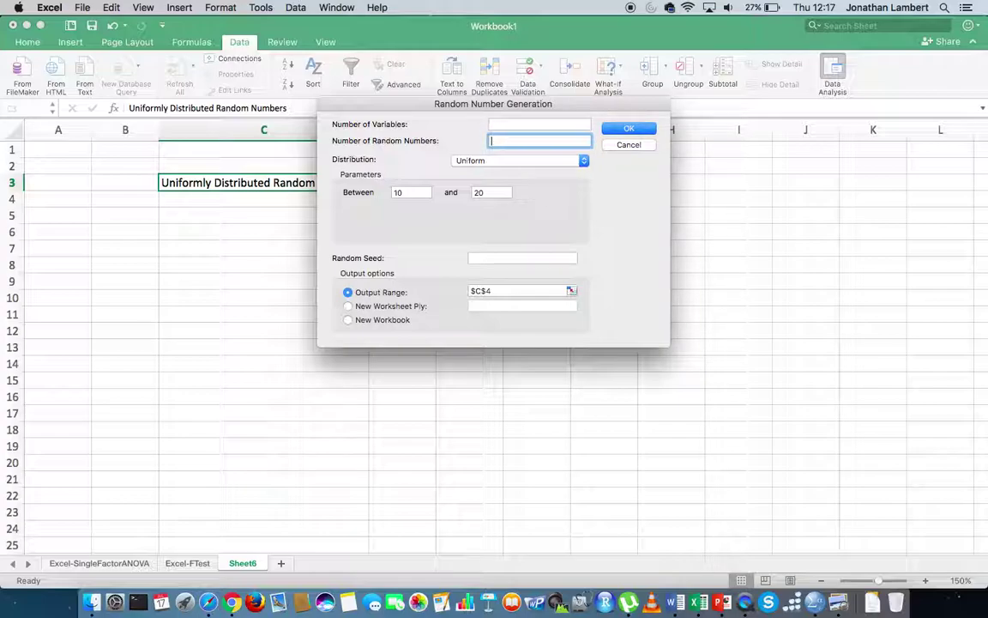
click(489, 192)
key(BackSpace)
key(BackSpace)
click(412, 192)
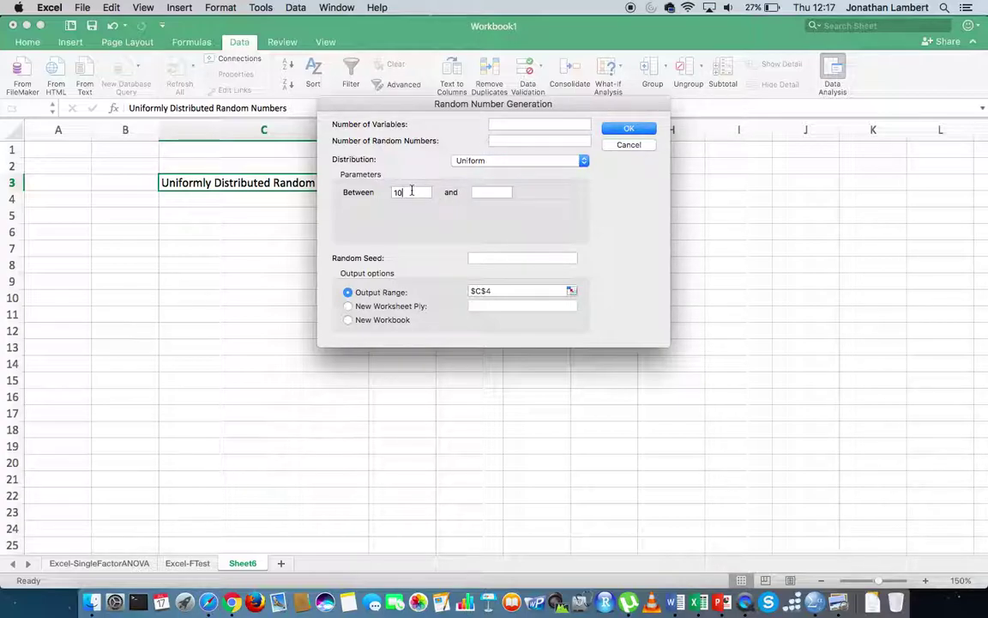
key(BackSpace)
key(BackSpace)
click(499, 291)
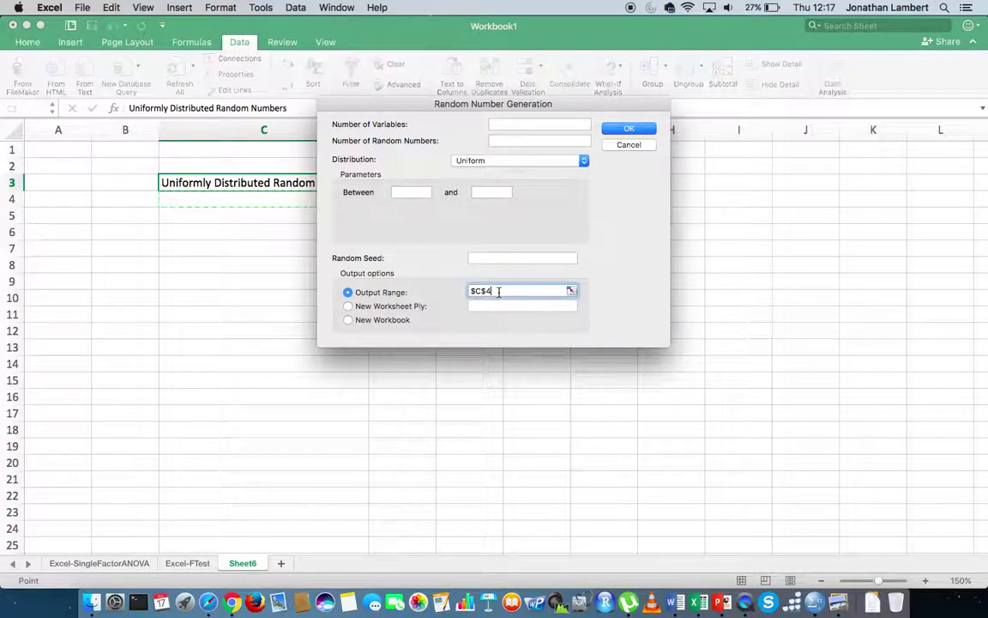
key(BackSpace)
key(BackSpace)
key(BackSpace)
key(BackSpace)
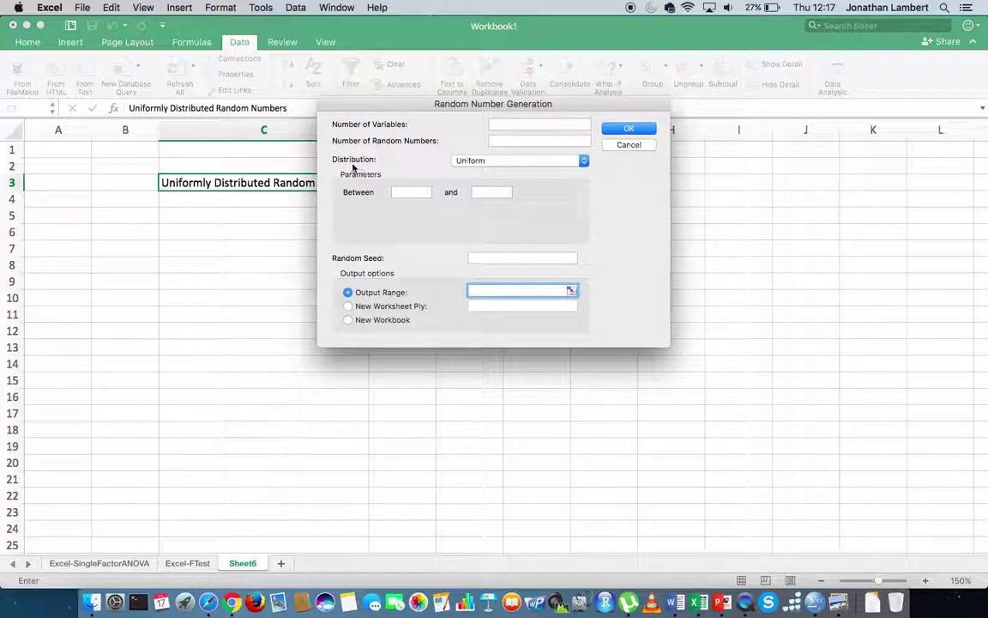
click(584, 162)
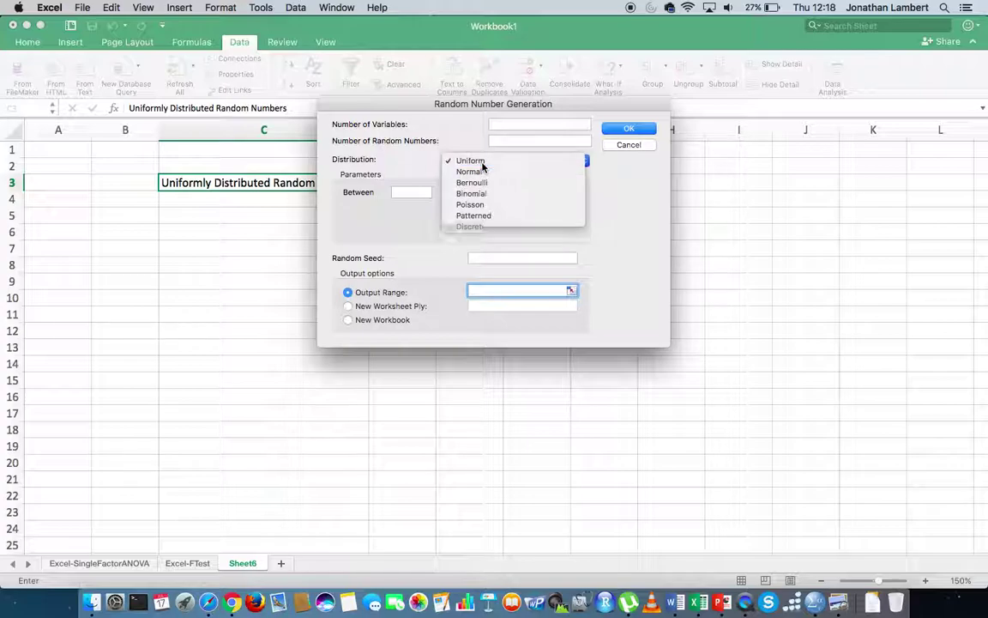
Keep Uniform selected as the distribution and return to Number of Variables
click(483, 162)
click(502, 125)
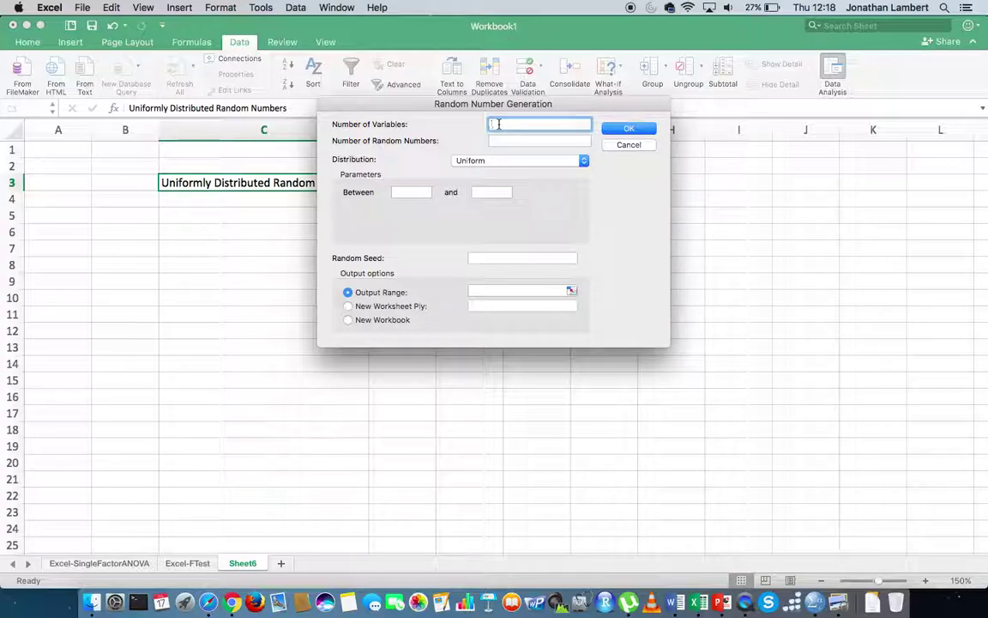
Enter 1 variable, 23 random numbers, and Uniform bounds 65 and 87, then verify them
text(1)
click(504, 142)
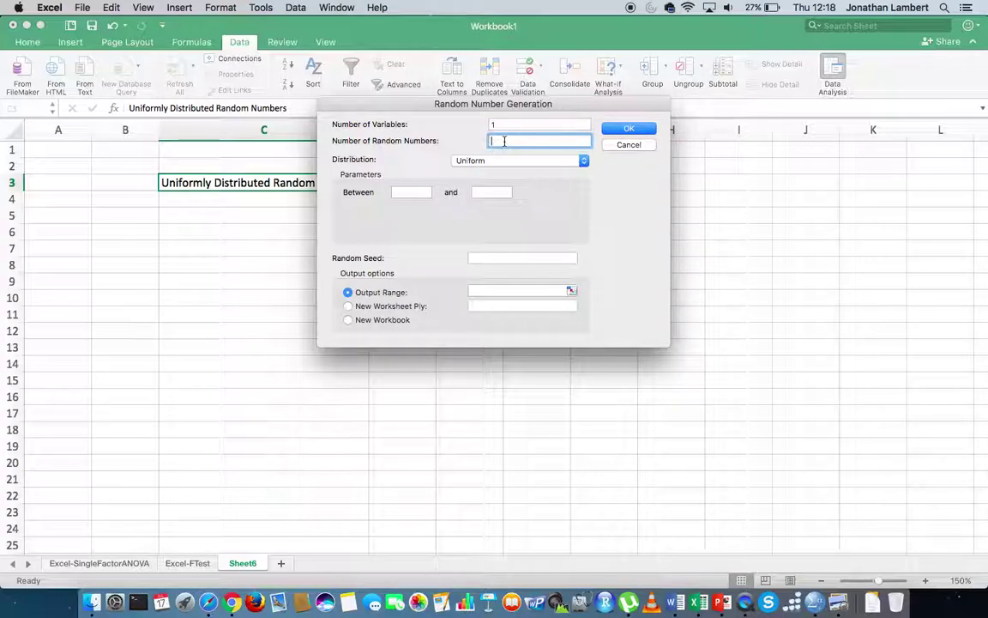
text(23)
click(418, 192)
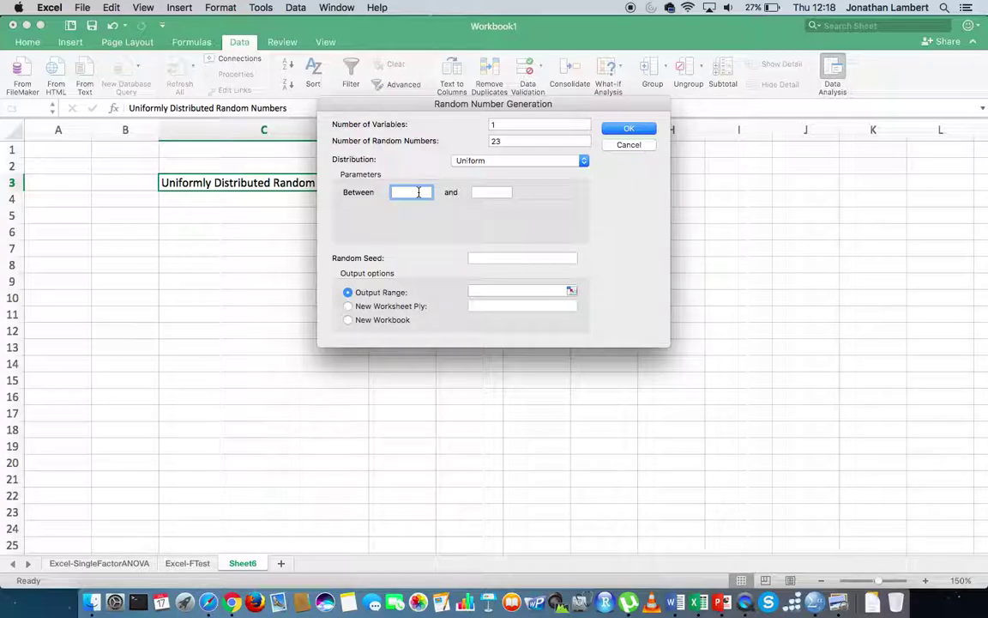
text(65)
click(476, 191)
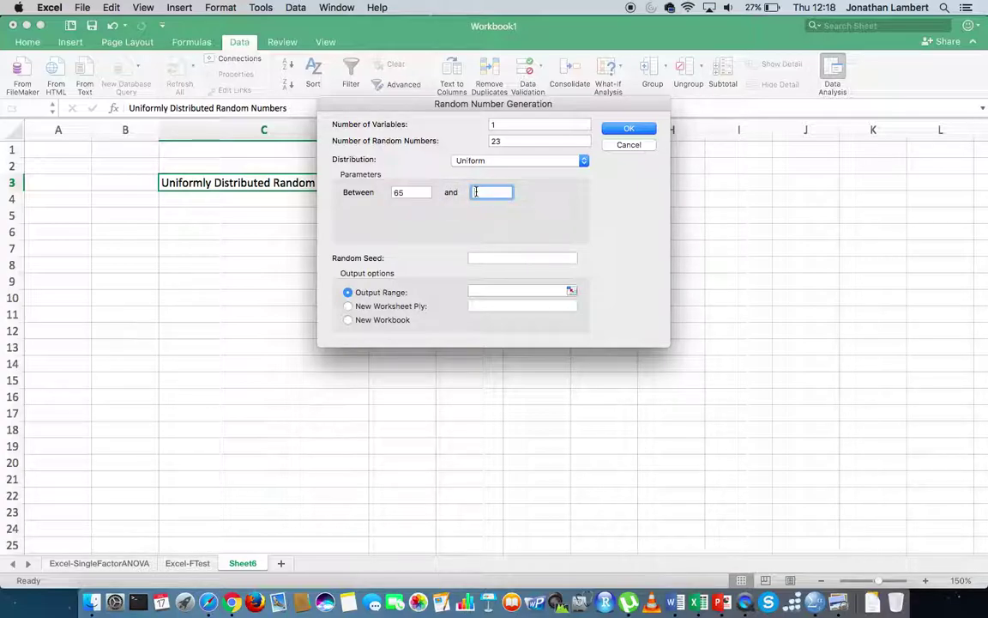
text(87)
click(505, 125)
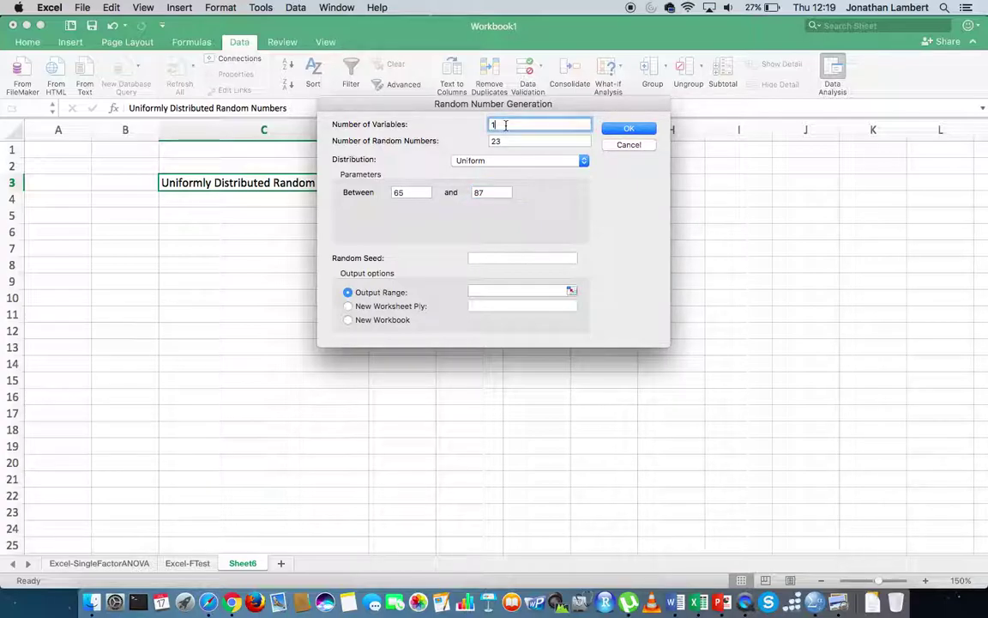
click(505, 141)
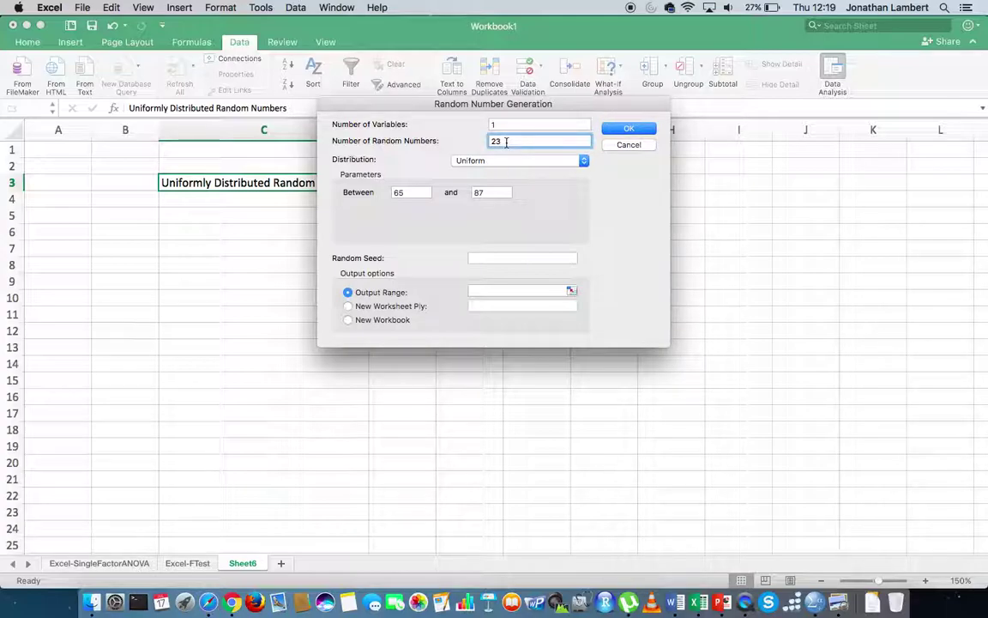
click(492, 161)
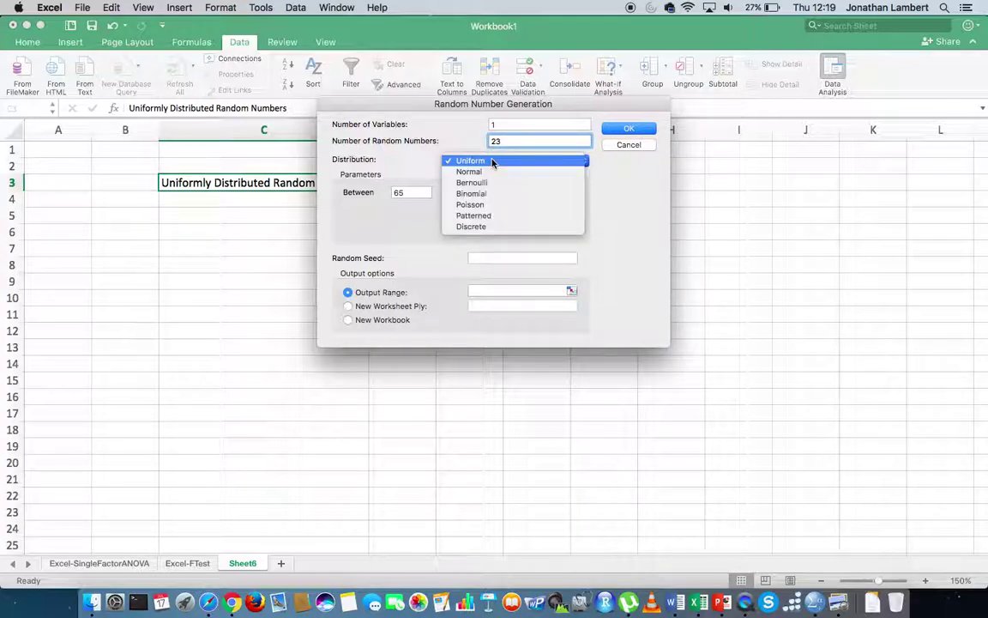
click(493, 162)
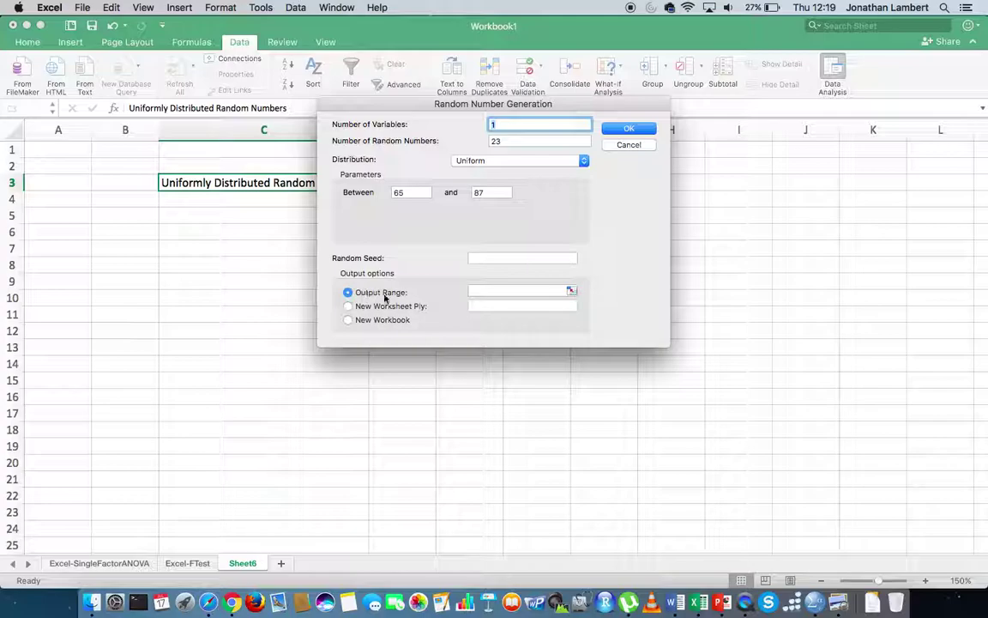
Set the output range to $C$4 and generate the random numbers
click(478, 292)
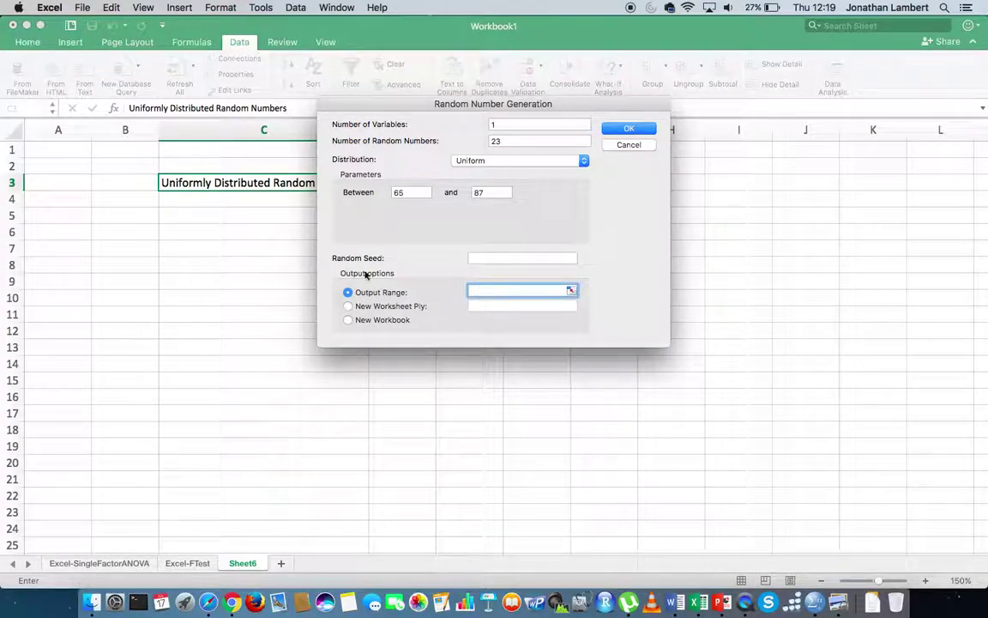
click(272, 202)
click(618, 129)
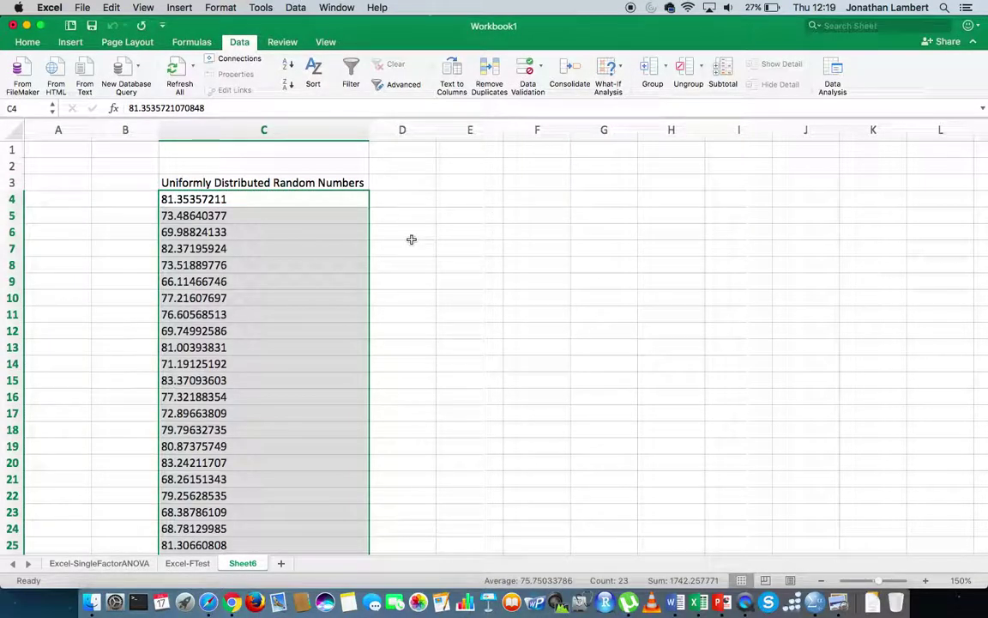
scroll(411, 239, down, 2)
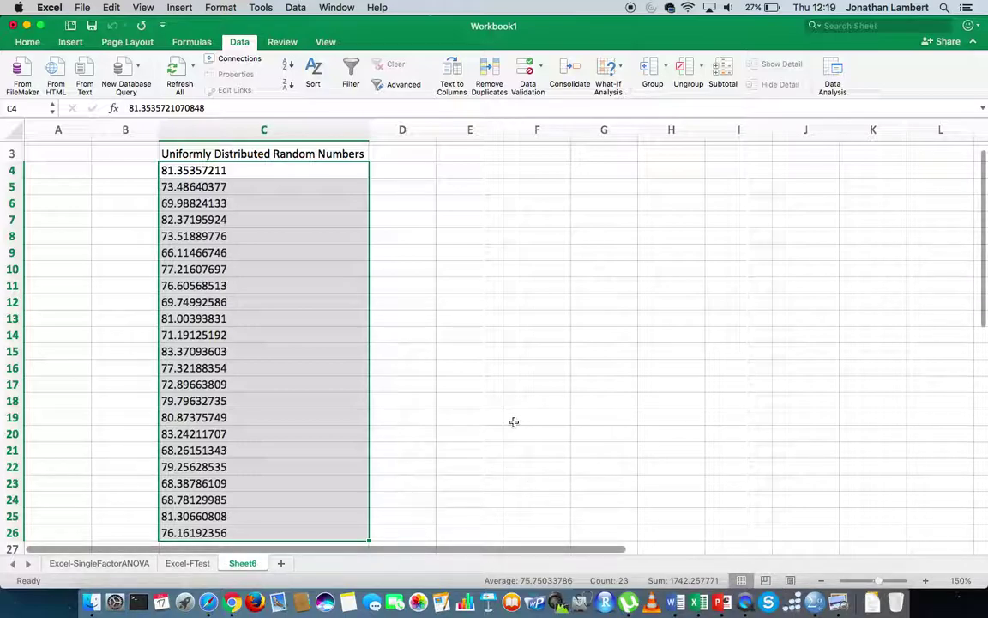
click(254, 172)
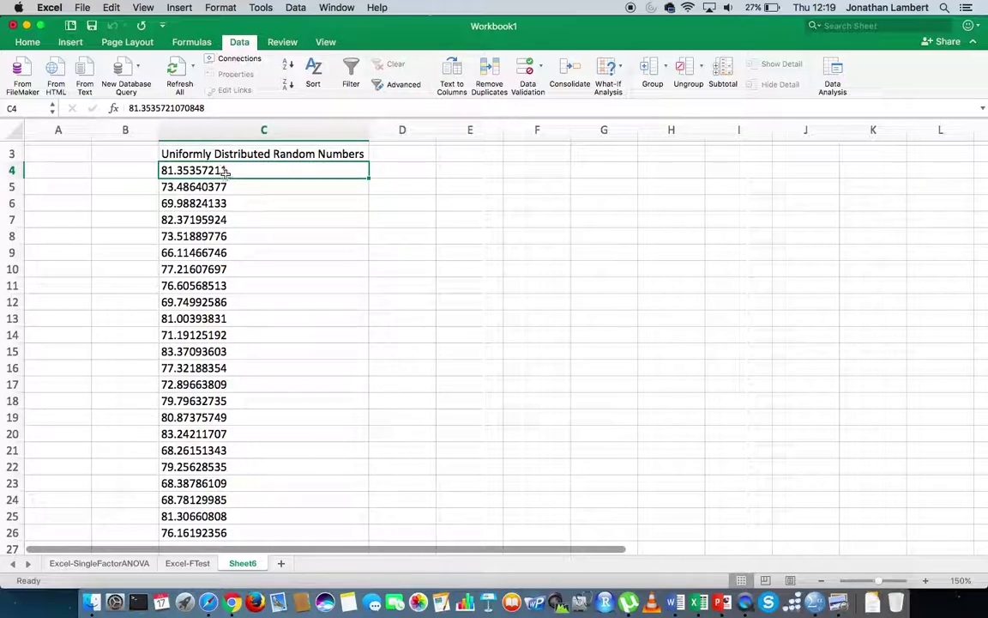
click(402, 174)
click(324, 176)
click(228, 187)
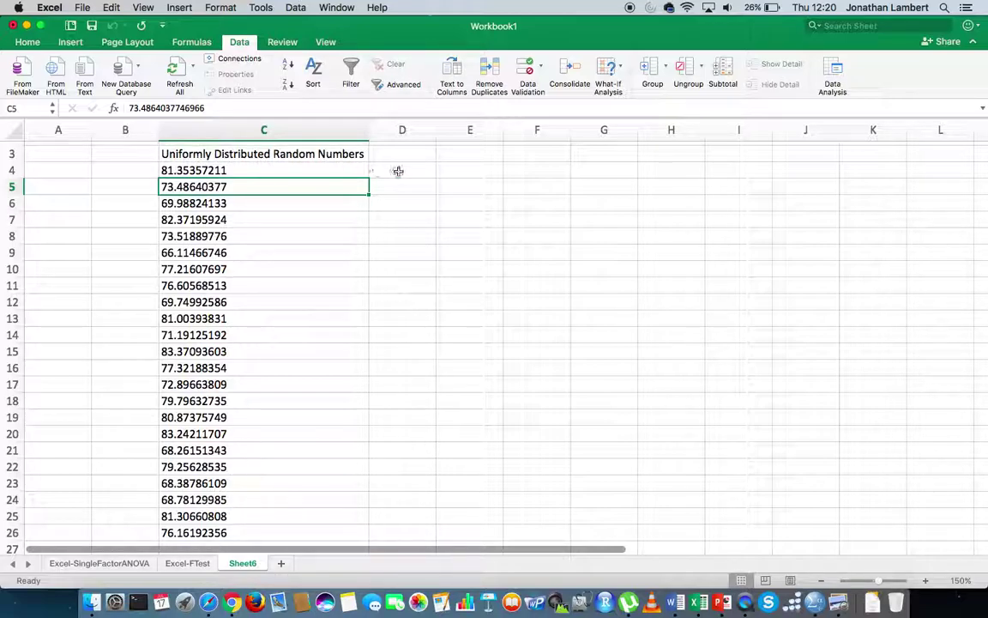
scroll(401, 172, up, 2)
click(347, 200)
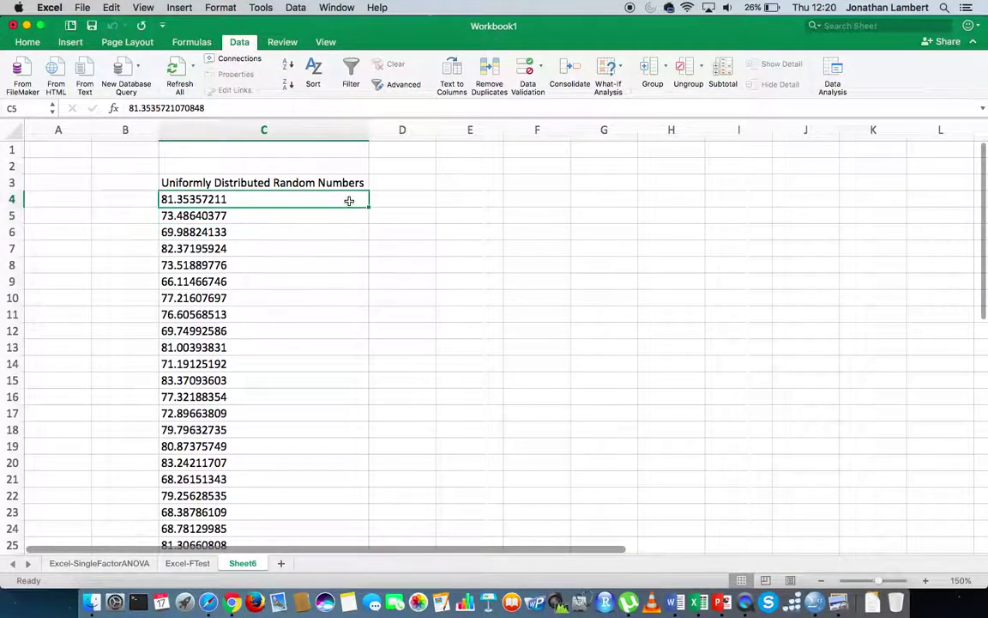
Enter =ROUND(C4, 0) in D4, giving 81.00
click(404, 201)
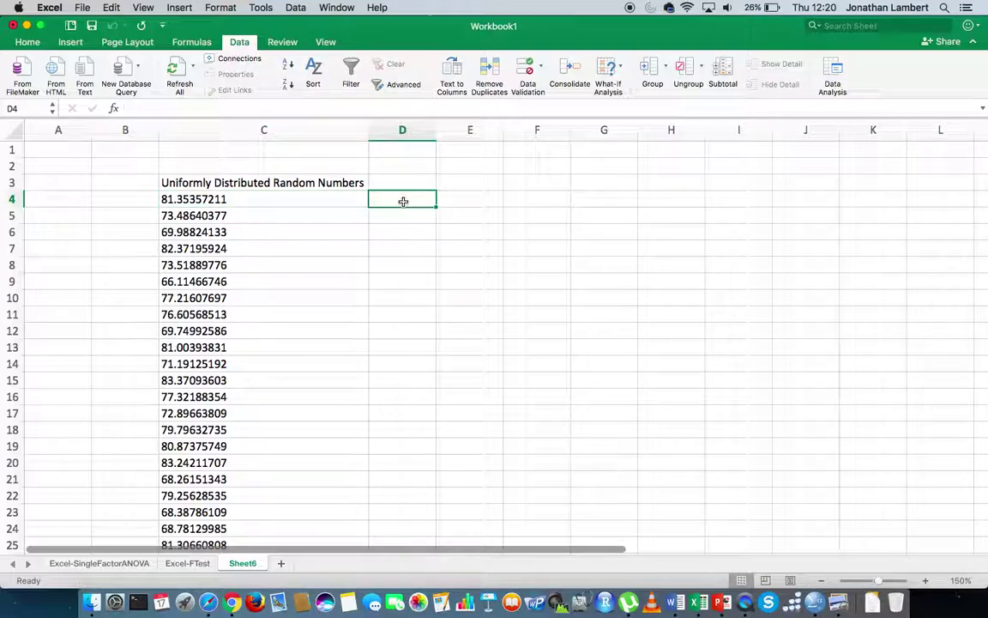
text(=round)
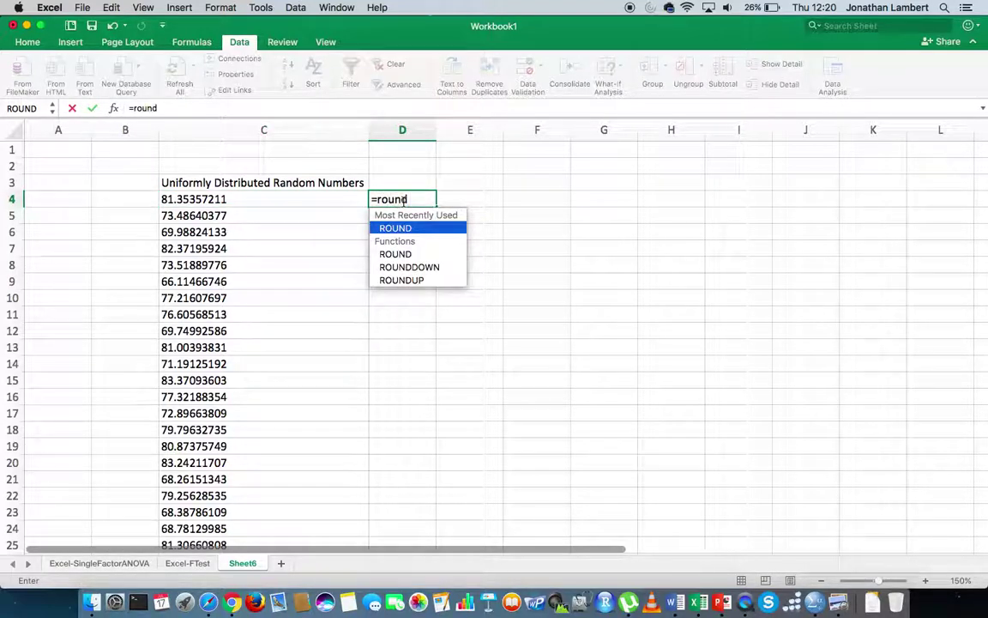
key(Tab)
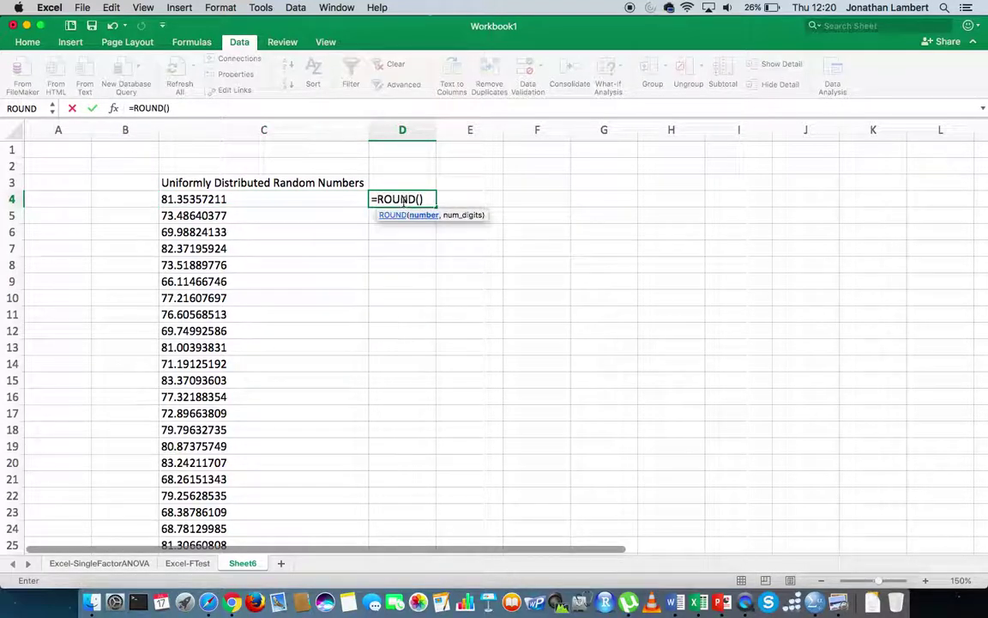
click(220, 199)
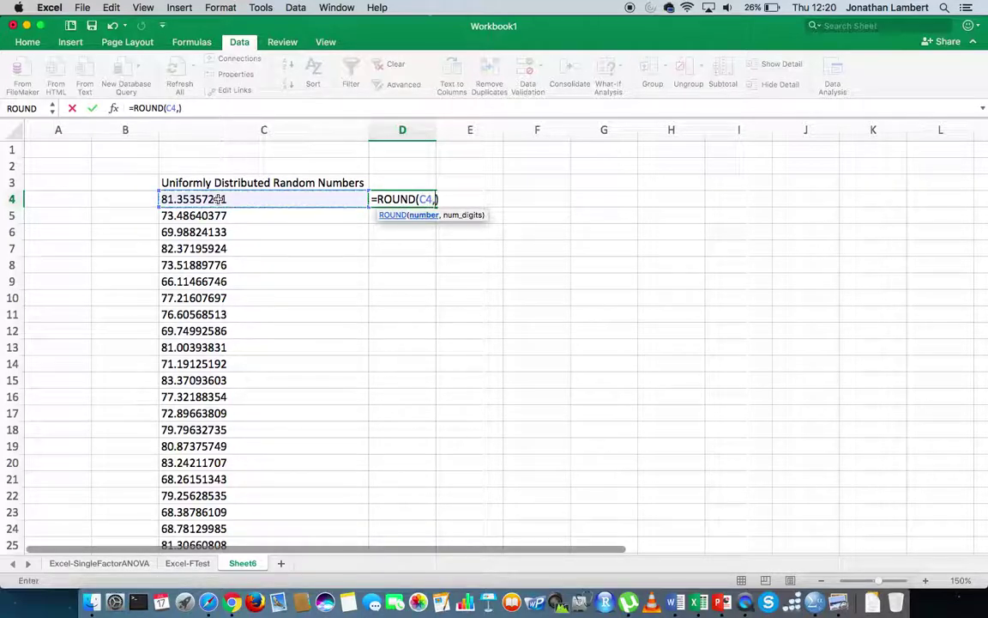
text(, 0)
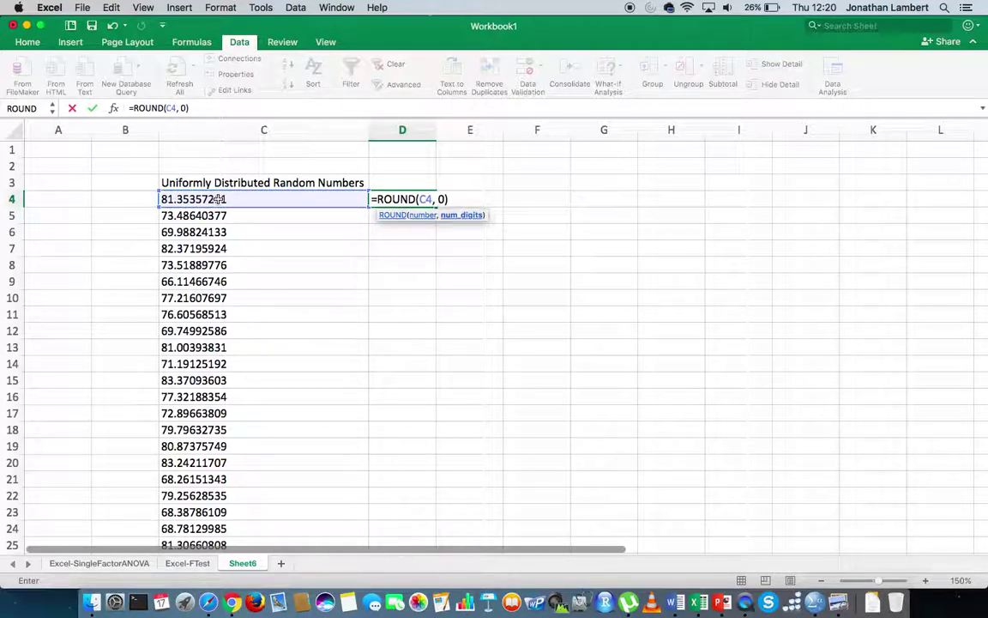
key(Return)
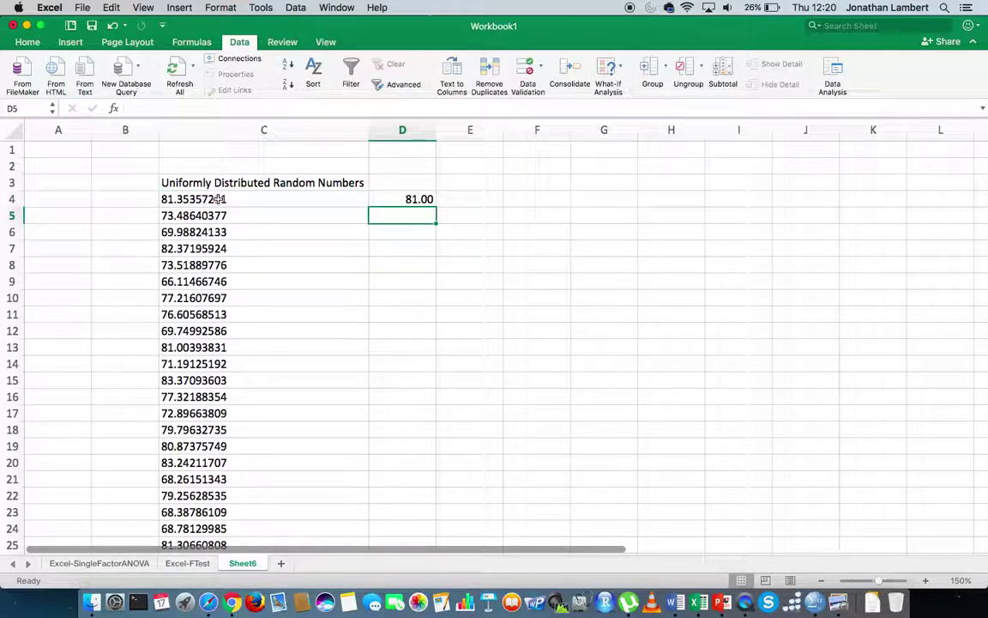
click(396, 200)
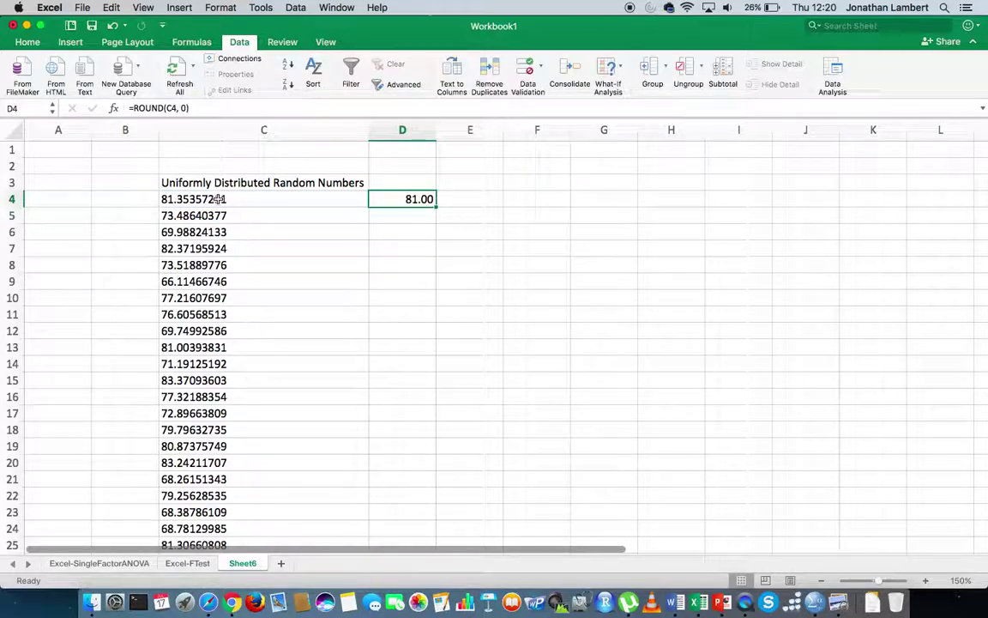
Copy the ROUND formula from D4 down to D26 with the fill handle
double_click(435, 206)
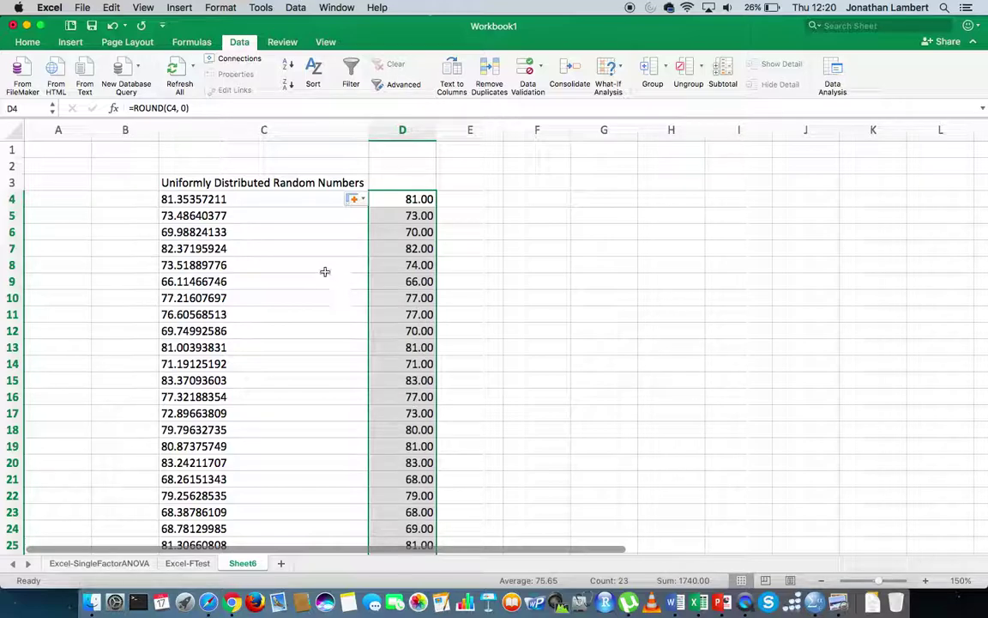
click(267, 182)
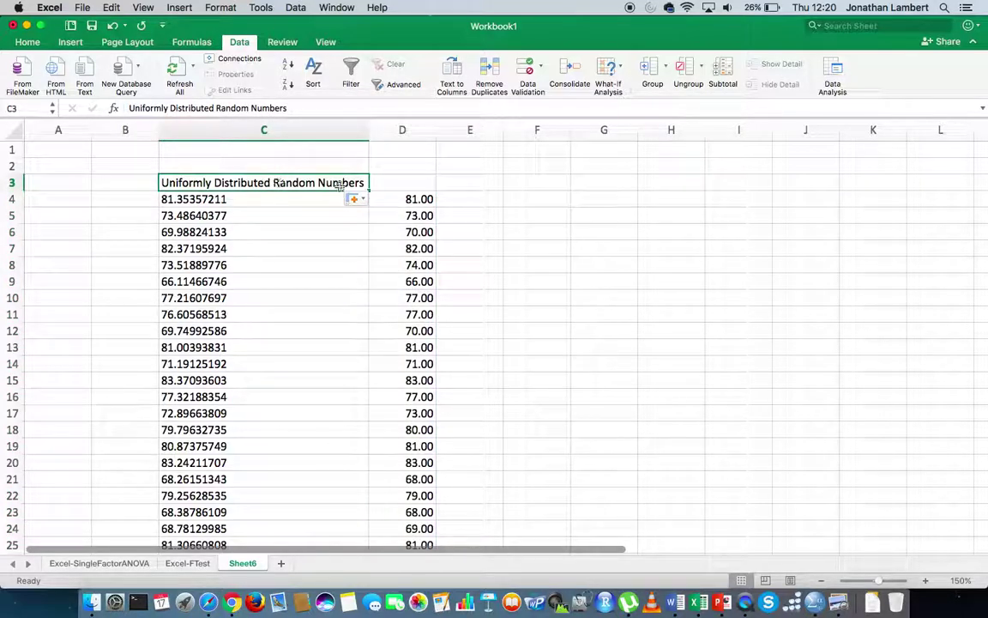